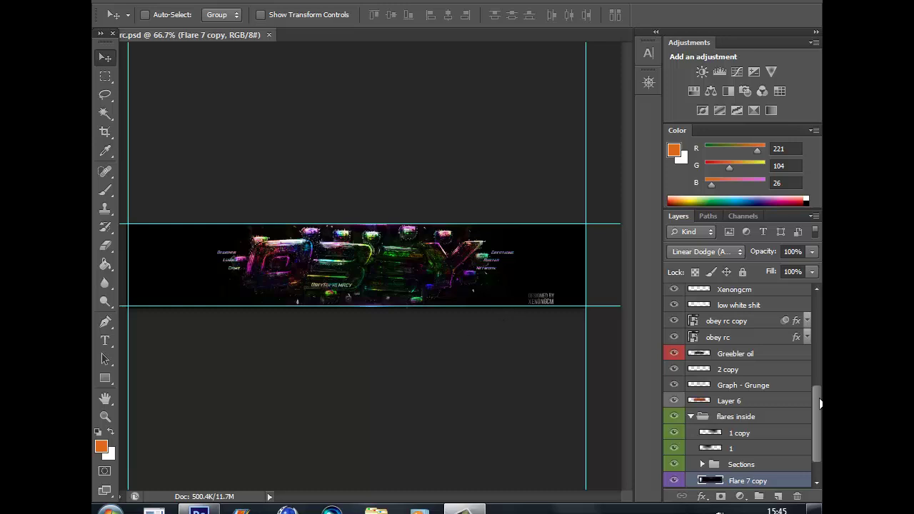
# Duplicate all layers of the banner, from Pattern Fill 2 copy down to the Background group
pyautogui.scroll(-2, 819, 443)
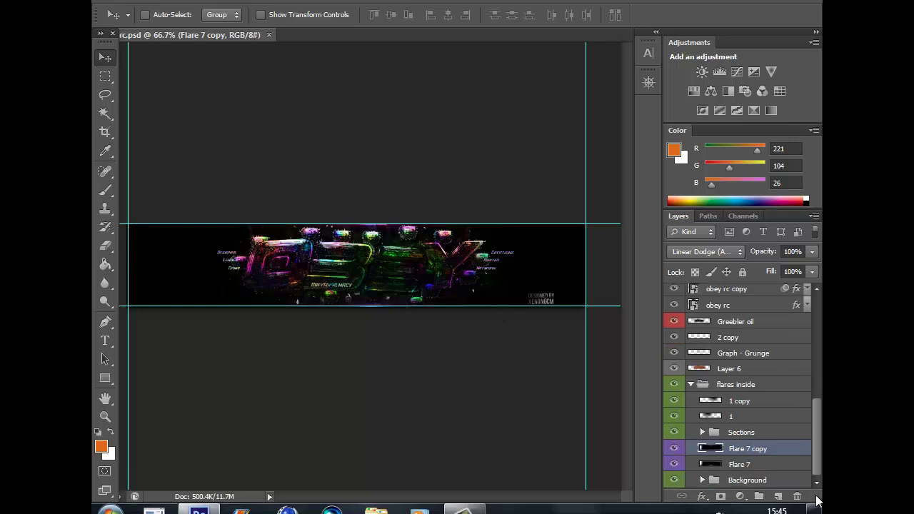
pyautogui.scroll(8, 813, 429)
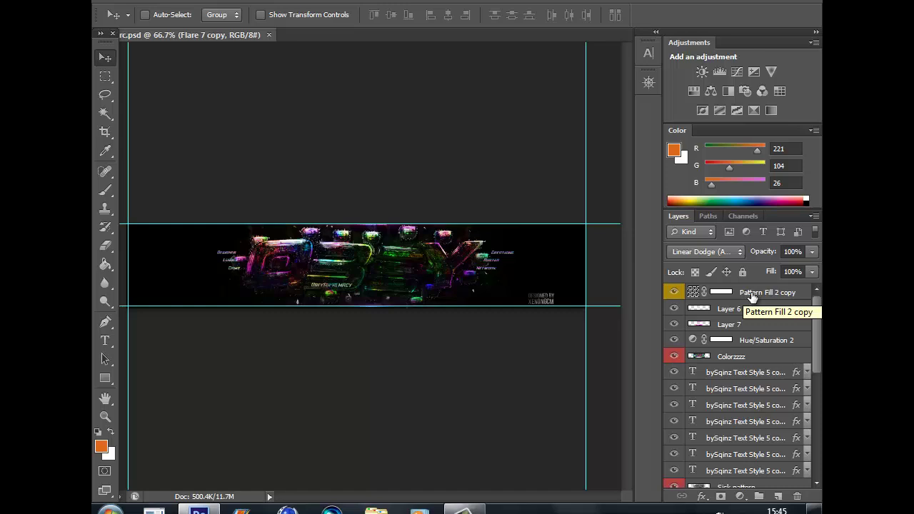
pyautogui.click(778, 299)
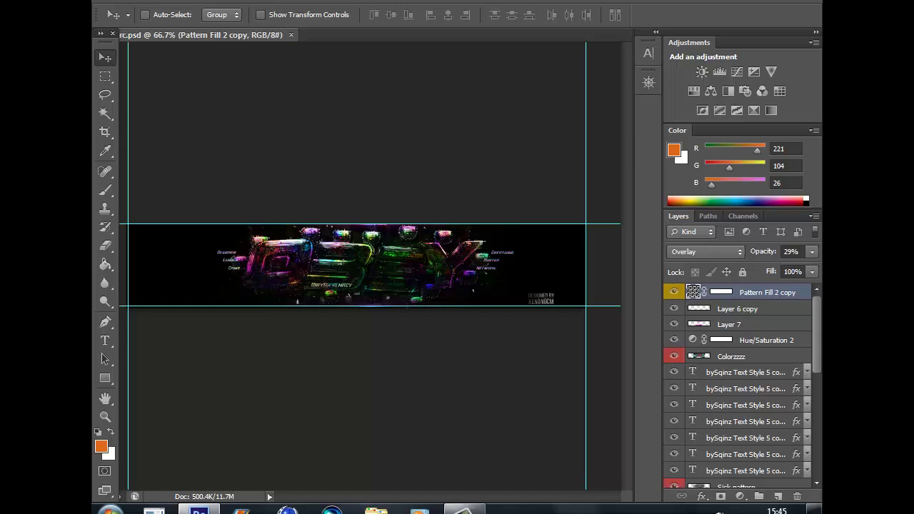
pyautogui.moveTo(813, 325); pyautogui.dragTo(812, 465)
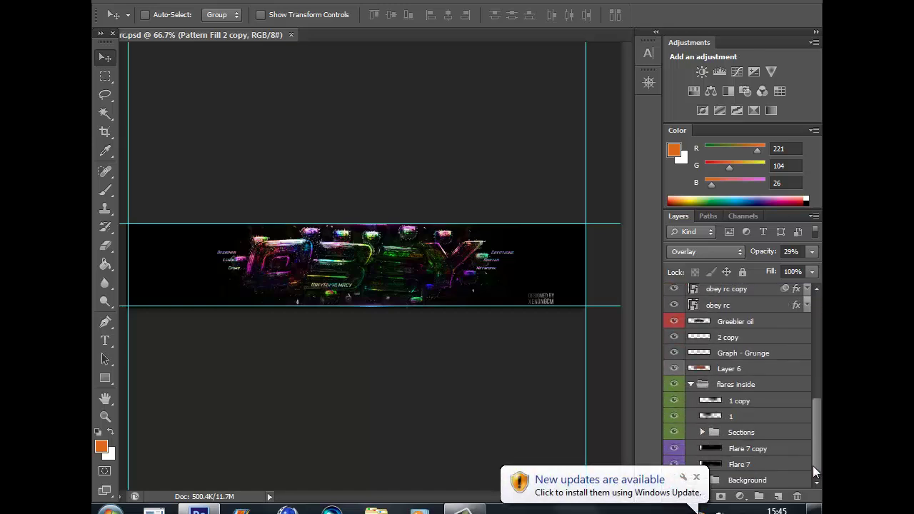
pyautogui.keyDown('shift'); pyautogui.click(752, 482); pyautogui.keyUp('shift')
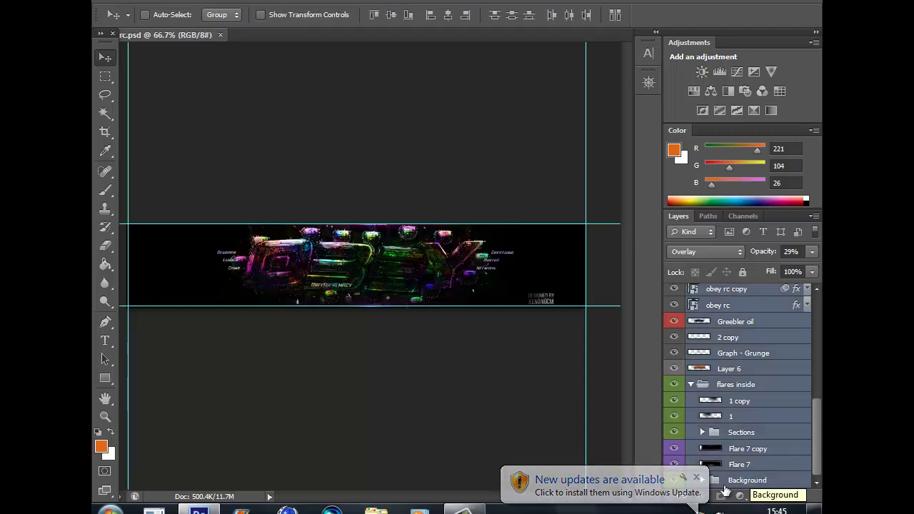
pyautogui.rightClick(745, 387)
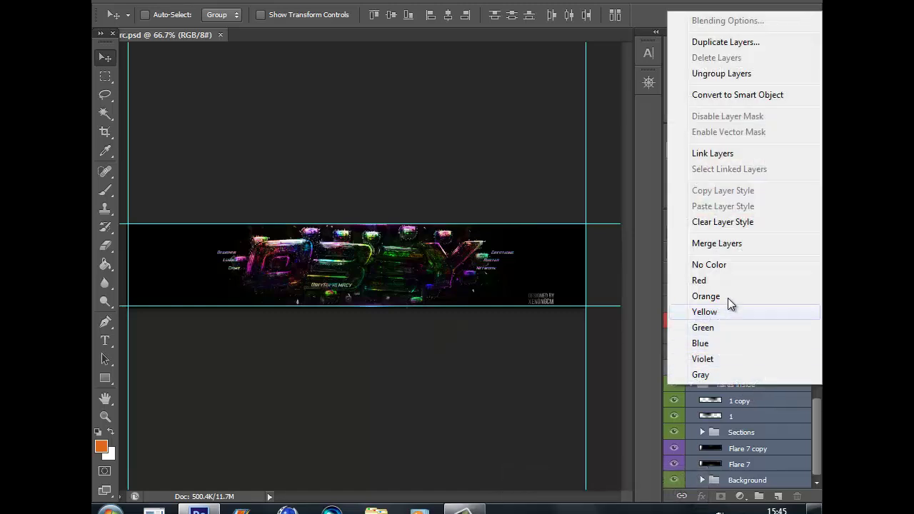
pyautogui.click(726, 42)
pyautogui.click(578, 146)
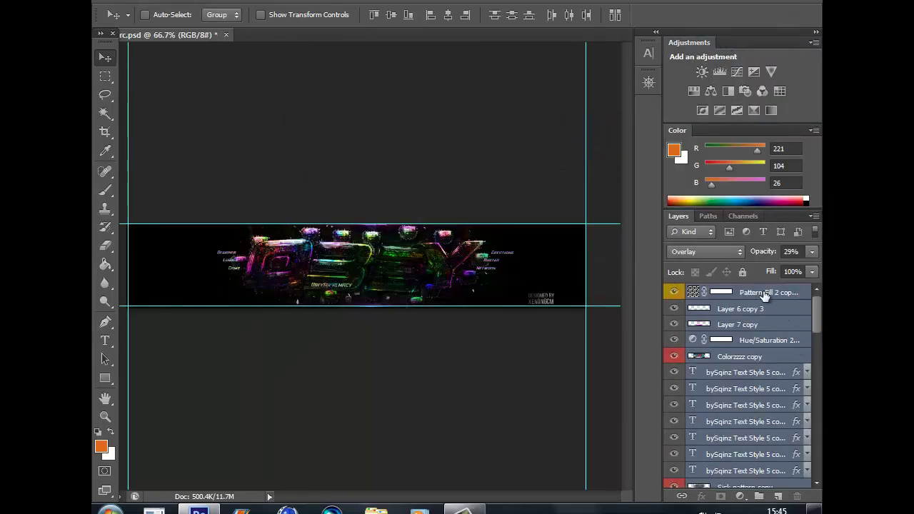
# Merge the duplicated layers into a single layer at the top of the layer stack
pyautogui.rightClick(763, 312)
pyautogui.click(687, 330)
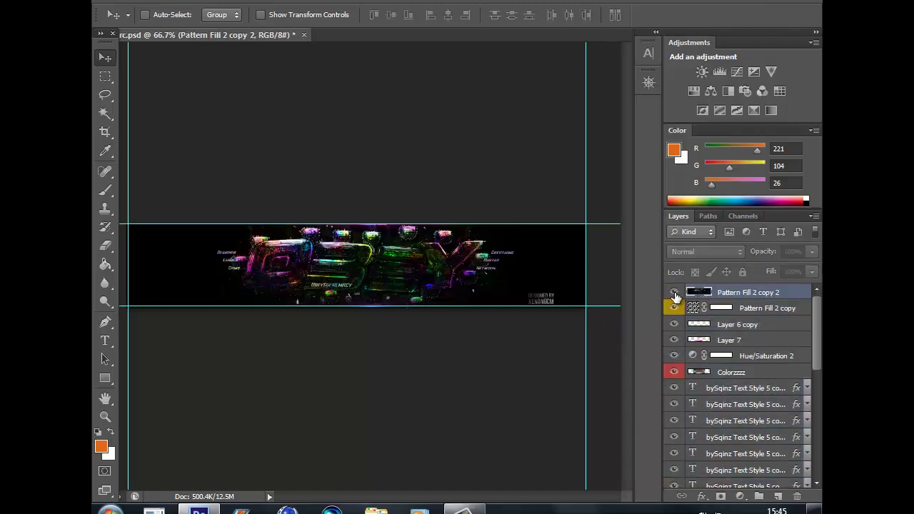
pyautogui.click(674, 294)
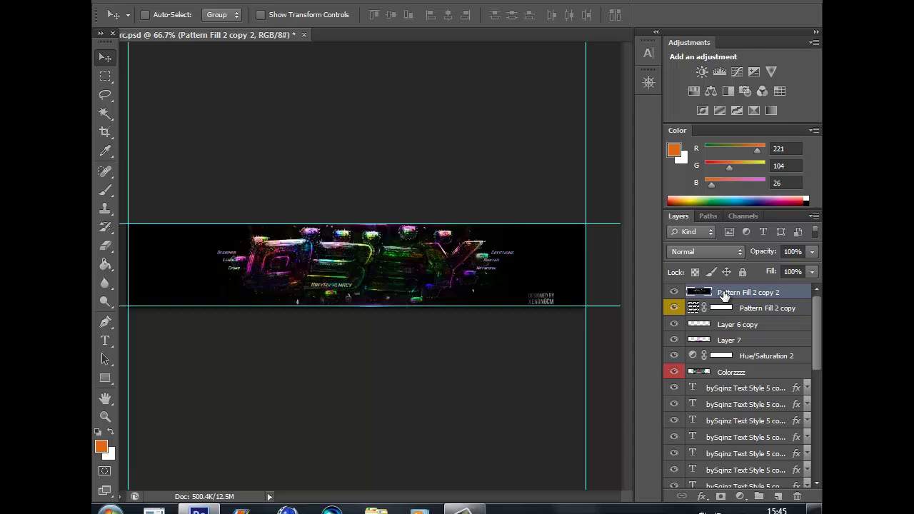
# Create a layer group named "main" directly beneath the merged layer, above the original layers
pyautogui.click(767, 309)
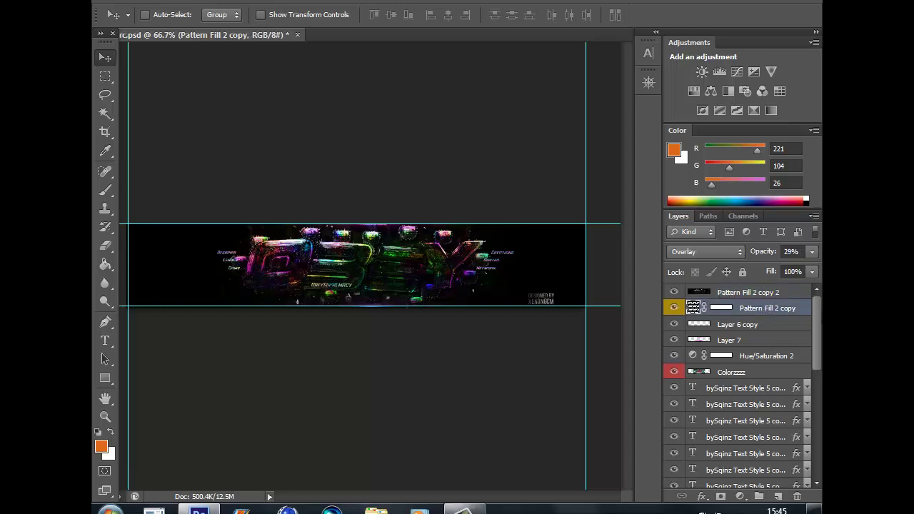
pyautogui.moveTo(819, 334); pyautogui.dragTo(806, 448)
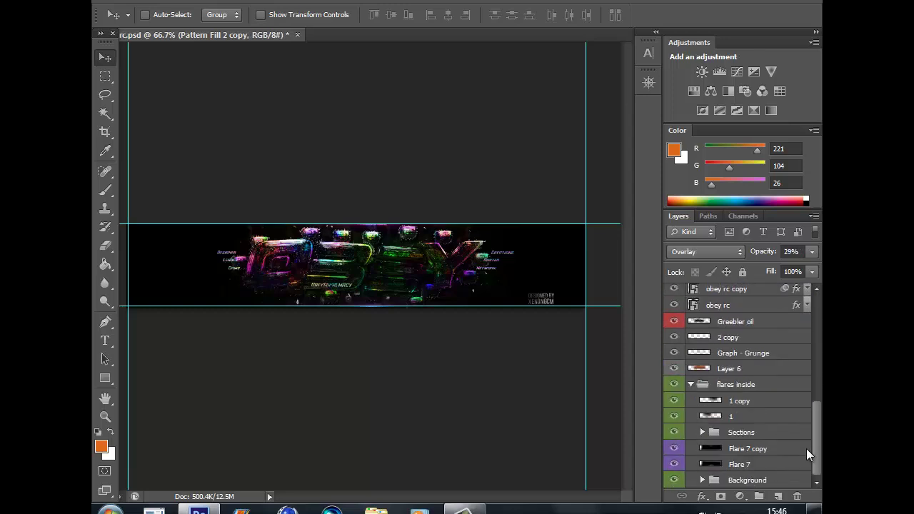
pyautogui.keyDown('shift'); pyautogui.click(758, 481); pyautogui.keyUp('shift')
pyautogui.click(674, 369)
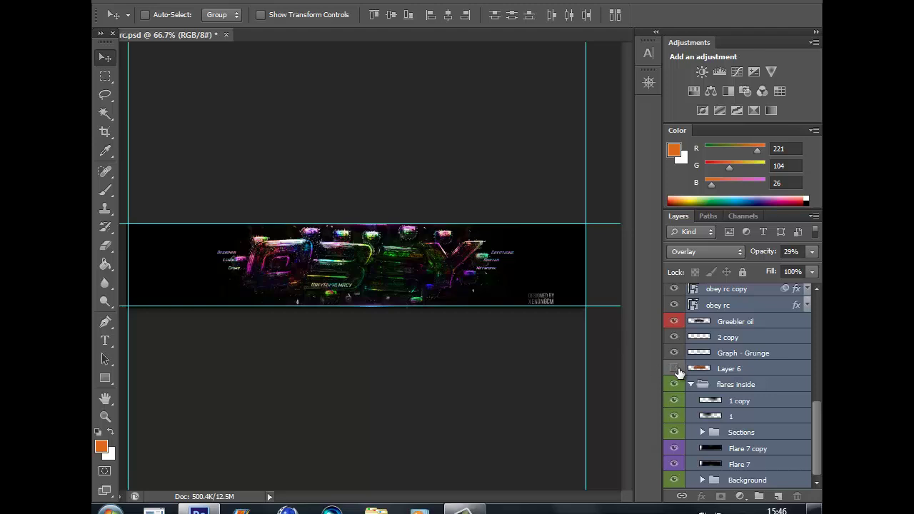
pyautogui.click(674, 369)
pyautogui.click(674, 385)
pyautogui.scroll(10, 778, 402)
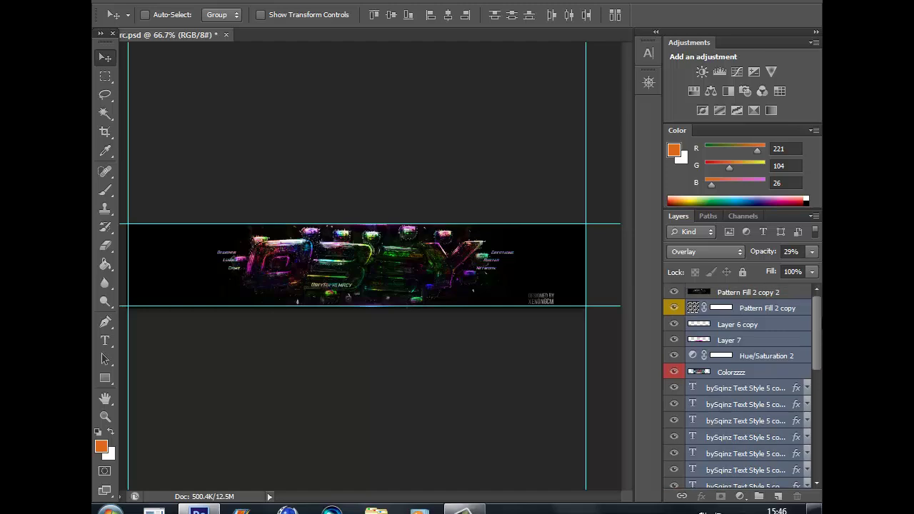
pyautogui.click(758, 495)
pyautogui.click(727, 319)
pyautogui.doubleClick(729, 309)
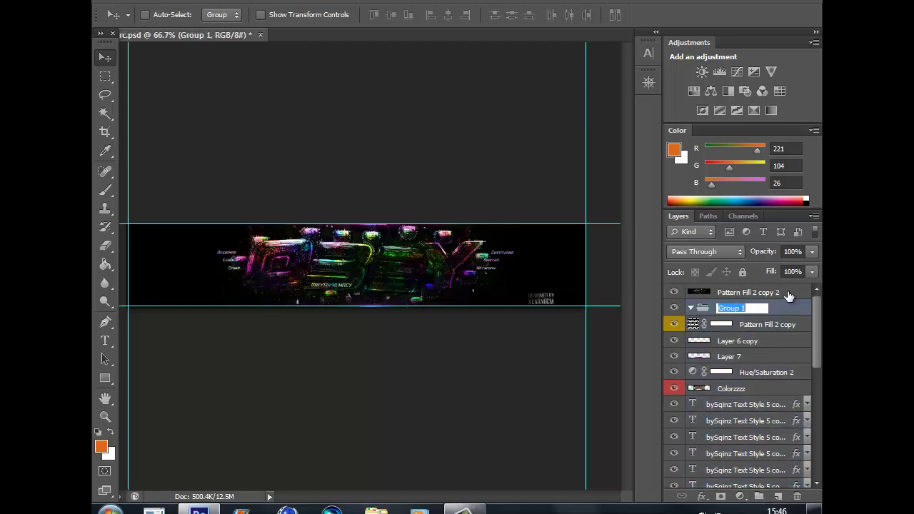
pyautogui.write('main')
# Move all original layers, from Pattern Fill 2 copy down to the Background group, into the main group
pyautogui.click(799, 325)
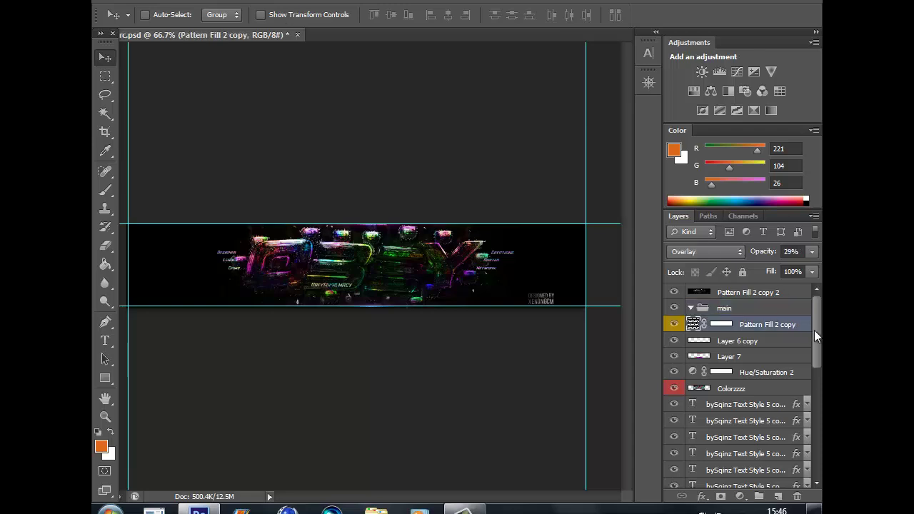
pyautogui.moveTo(818, 334); pyautogui.dragTo(818, 457)
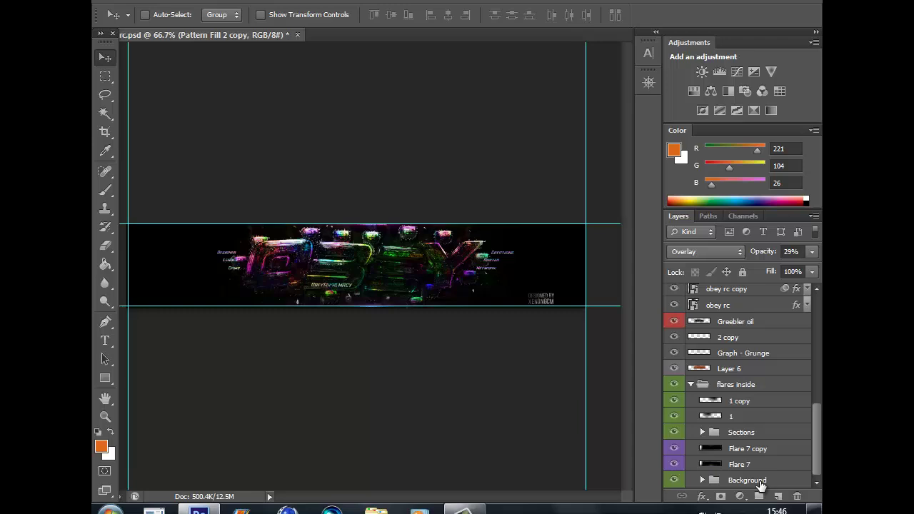
pyautogui.keyDown('shift'); pyautogui.click(758, 481); pyautogui.keyUp('shift')
pyautogui.scroll(10, 814, 385)
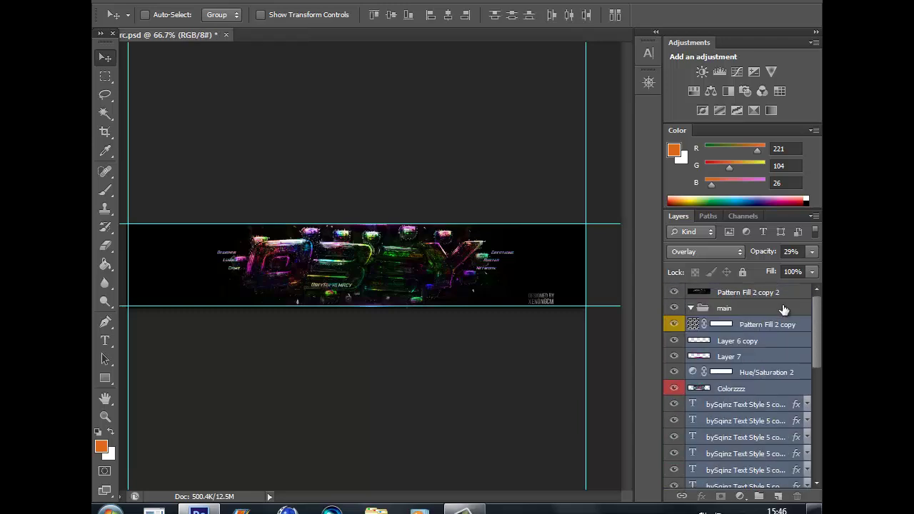
pyautogui.moveTo(752, 327); pyautogui.dragTo(714, 309)
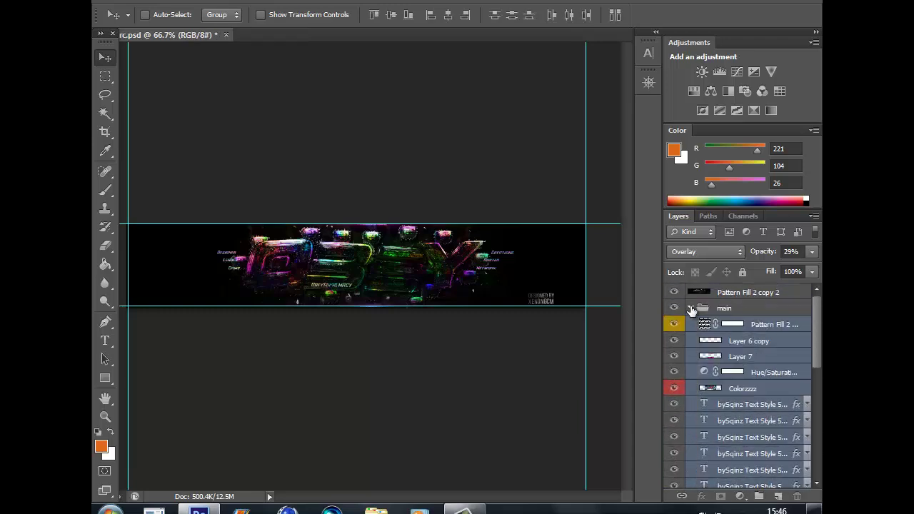
# Collapse the main group and hide it so only the merged layer shows
pyautogui.click(691, 307)
pyautogui.click(682, 318)
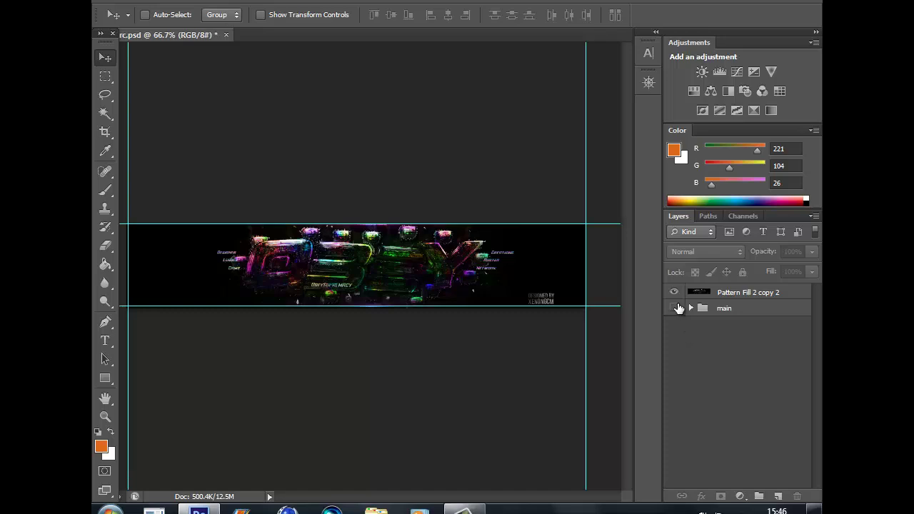
pyautogui.click(676, 308)
pyautogui.click(676, 308)
# Select the merged Pattern Fill 2 copy 2 layer and choose the Eraser with a 12 px brush at 0% hardness
pyautogui.click(761, 293)
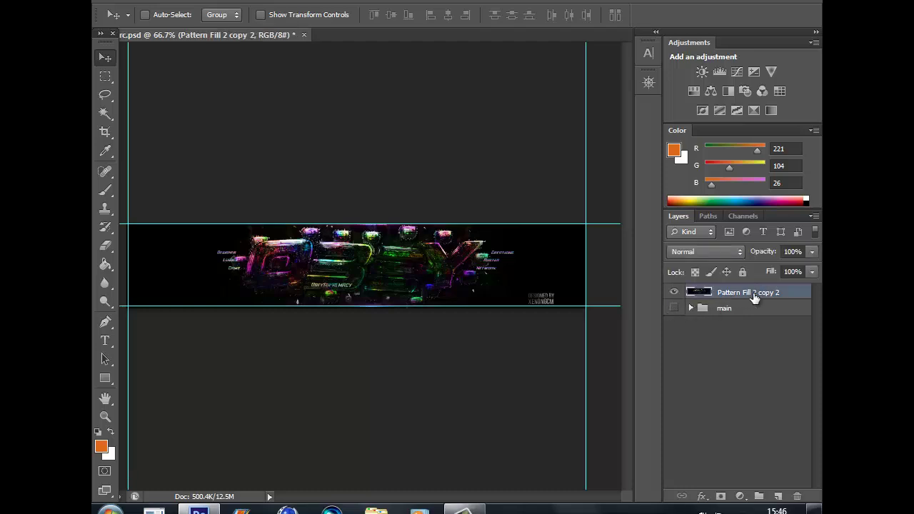
pyautogui.click(111, 245)
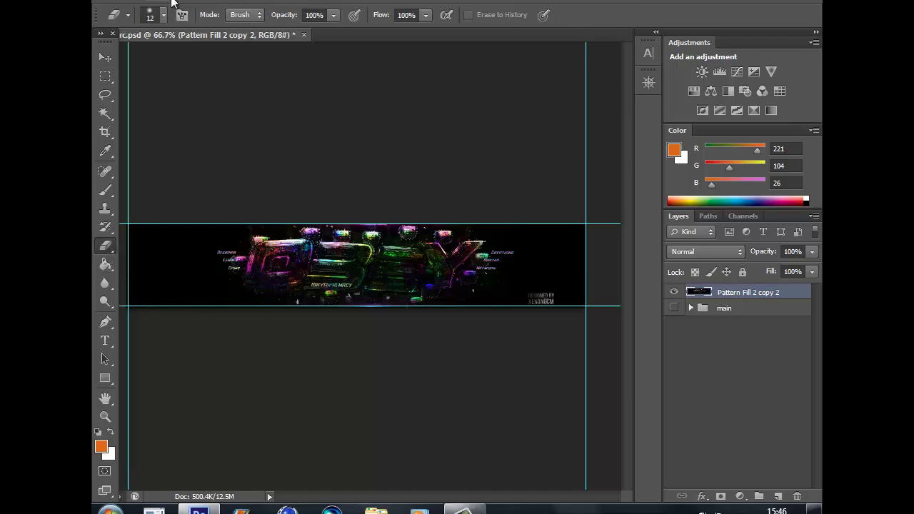
pyautogui.click(163, 20)
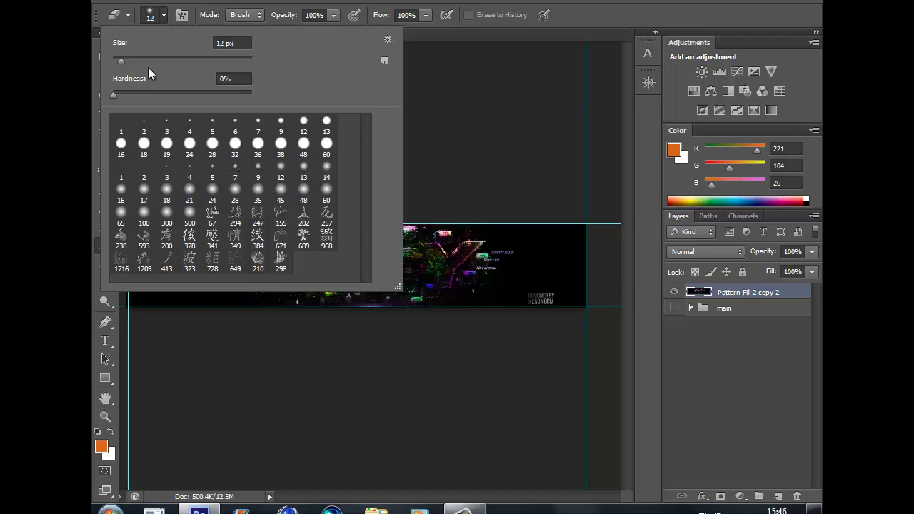
pyautogui.click(162, 17)
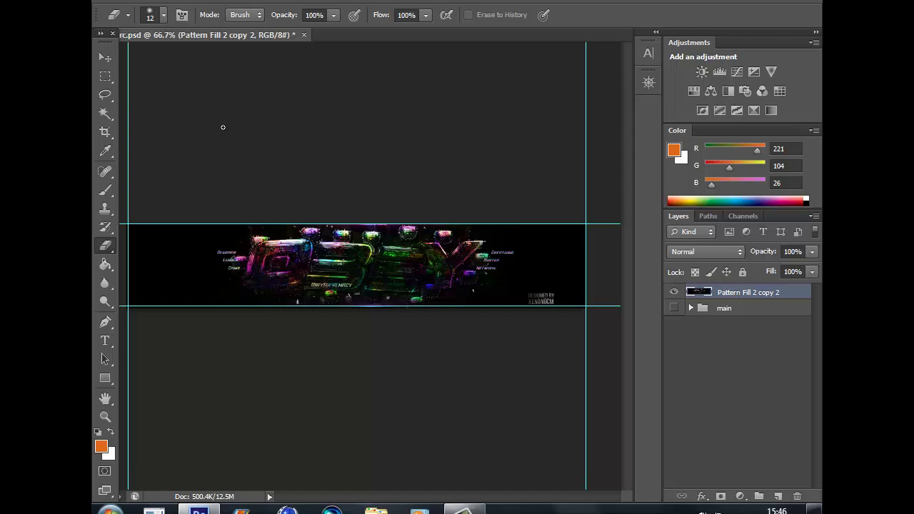
# Erase eight narrow, roughly vertical stripes across the banner's full height, spaced from the first letter to the text beside the Y
pyautogui.hotkey('ctrl', '+')
pyautogui.hotkey('ctrl', '+')
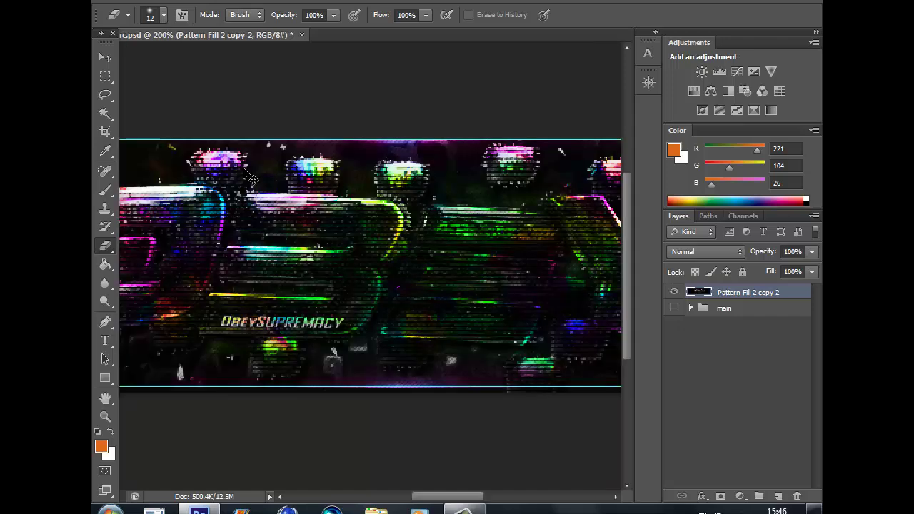
pyautogui.hotkey('ctrl', '-')
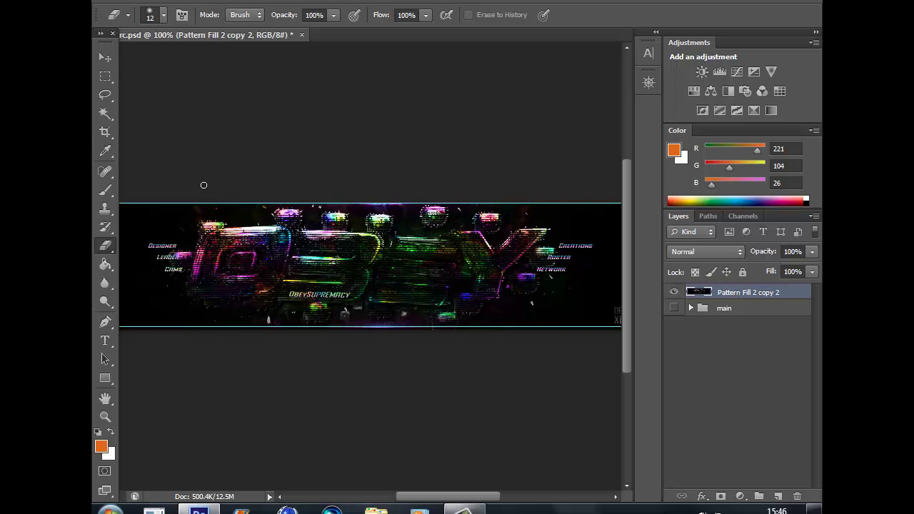
pyautogui.keyDown('shift'); pyautogui.click(212, 357); pyautogui.keyUp('shift')
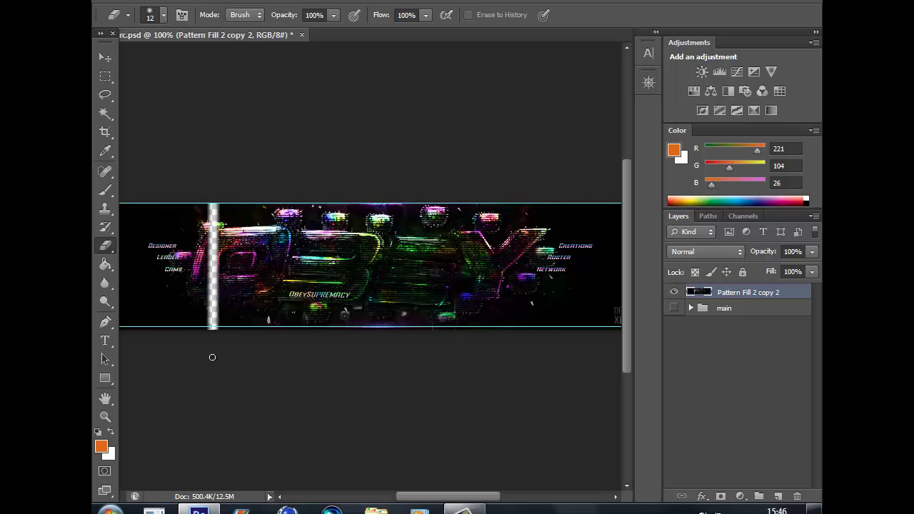
pyautogui.click(258, 346)
pyautogui.keyDown('shift'); pyautogui.click(258, 183); pyautogui.keyUp('shift')
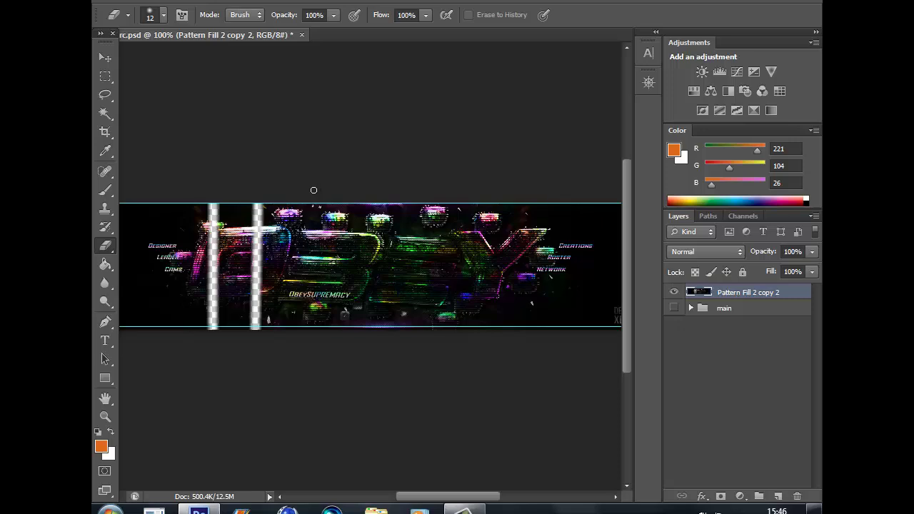
pyautogui.keyDown('shift'); pyautogui.click(308, 338); pyautogui.keyUp('shift')
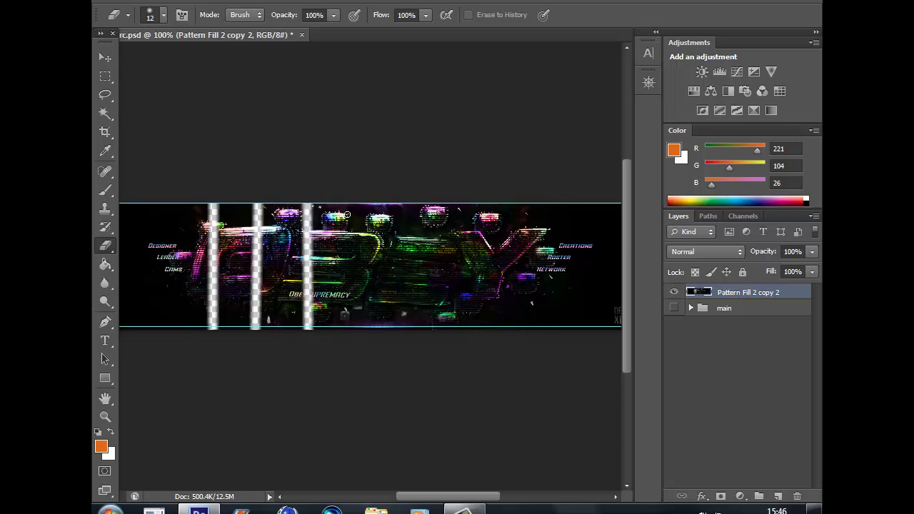
pyautogui.keyDown('shift'); pyautogui.click(350, 187); pyautogui.keyUp('shift')
pyautogui.keyDown('shift'); pyautogui.click(416, 339); pyautogui.keyUp('shift')
pyautogui.click(464, 327)
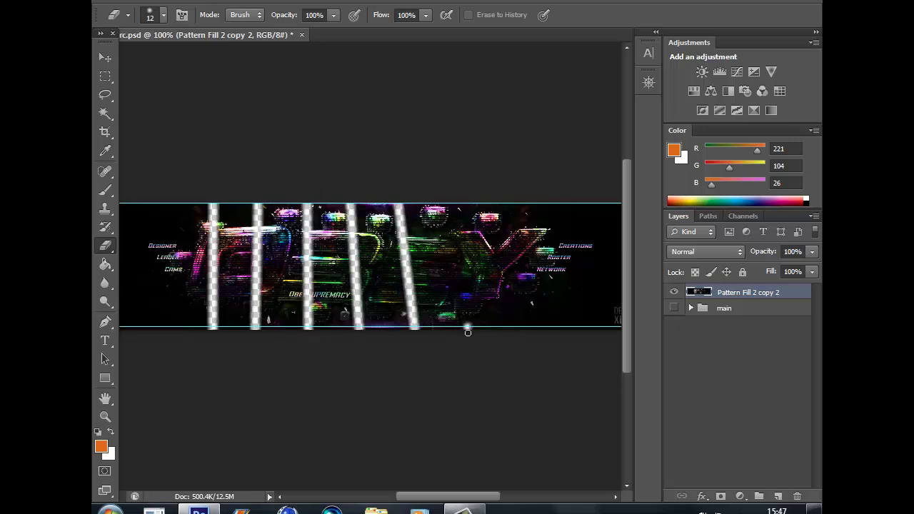
pyautogui.keyDown('shift'); pyautogui.click(453, 181); pyautogui.keyUp('shift')
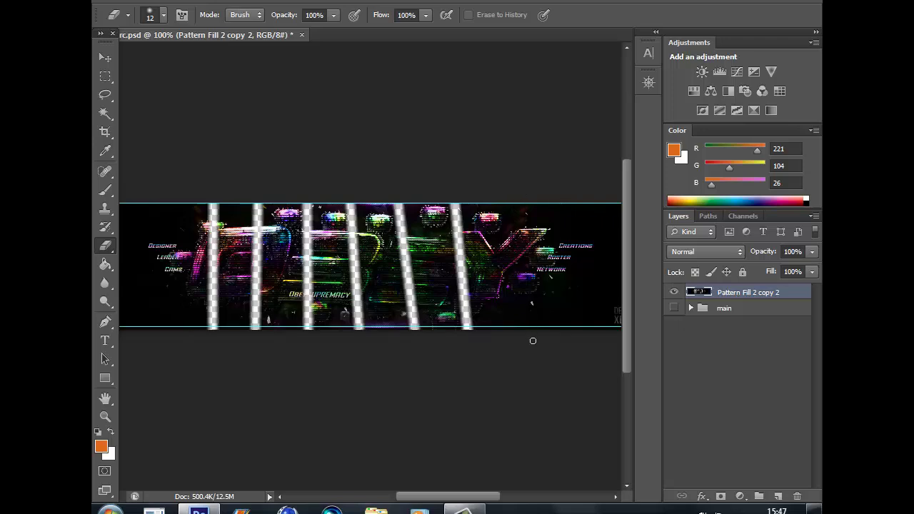
pyautogui.keyDown('shift'); pyautogui.click(522, 193); pyautogui.keyUp('shift')
pyautogui.keyDown('shift'); pyautogui.click(579, 341); pyautogui.keyUp('shift')
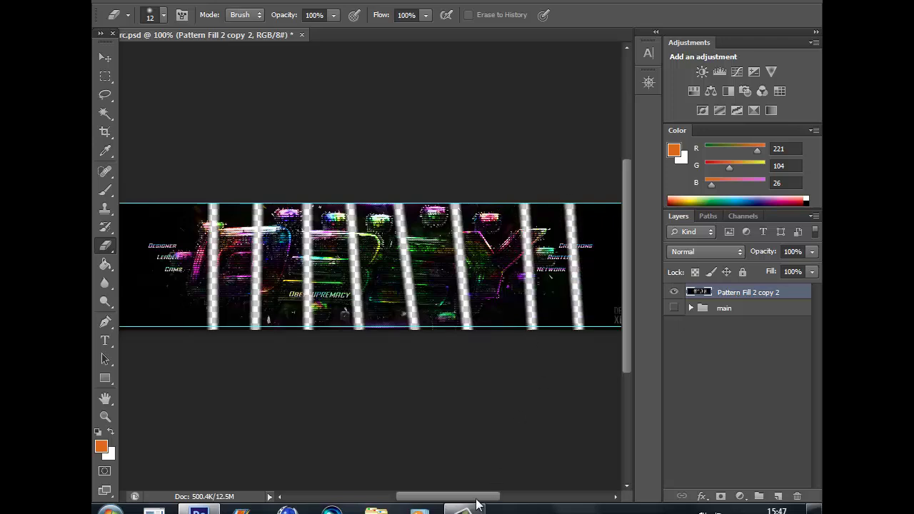
# Erase two more full-height stripes near the banner's right end, one through the designer credit and one beyond it
pyautogui.click(503, 495)
pyautogui.click(487, 363)
pyautogui.keyDown('shift'); pyautogui.click(483, 189); pyautogui.keyUp('shift')
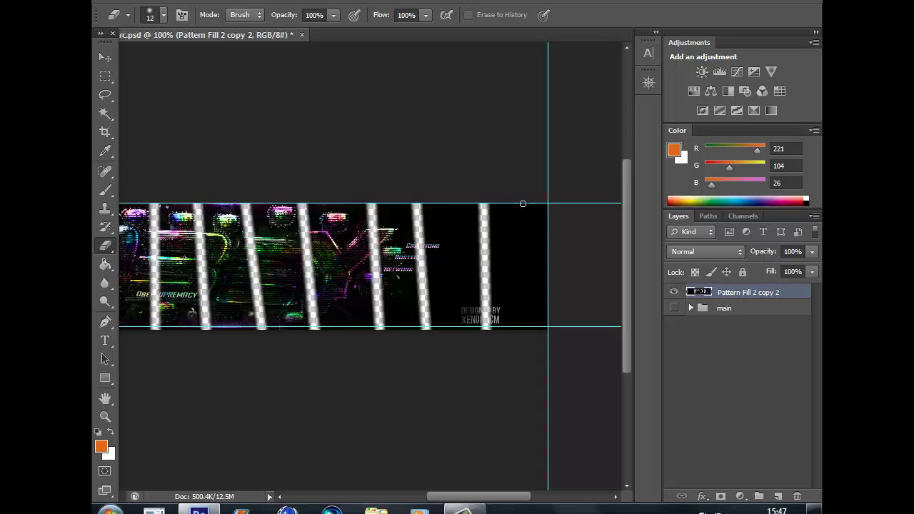
pyautogui.keyDown('shift'); pyautogui.click(520, 355); pyautogui.keyUp('shift')
# Erase two slanted full-height stripes left of the large lettering, on either side of the Designer, Leader and Game text
pyautogui.moveTo(485, 498); pyautogui.dragTo(428, 498)
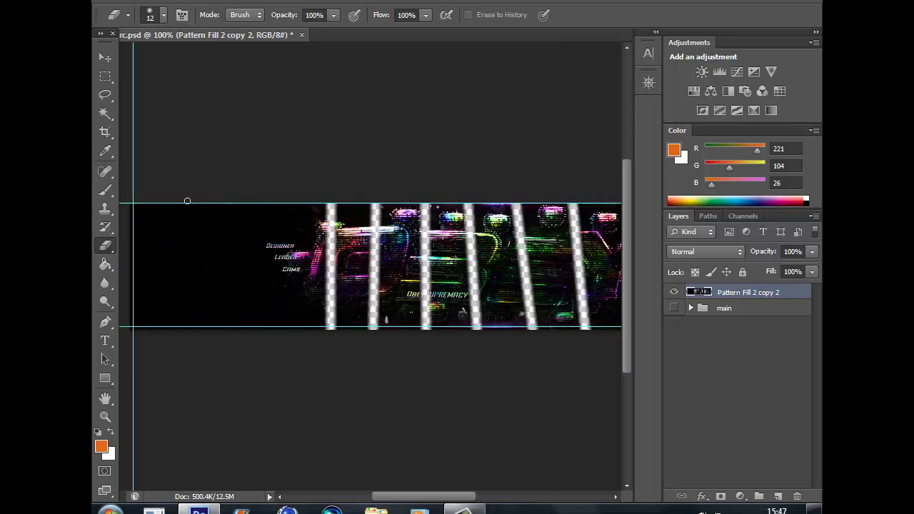
pyautogui.click(298, 365)
pyautogui.keyDown('shift'); pyautogui.click(308, 189); pyautogui.keyUp('shift')
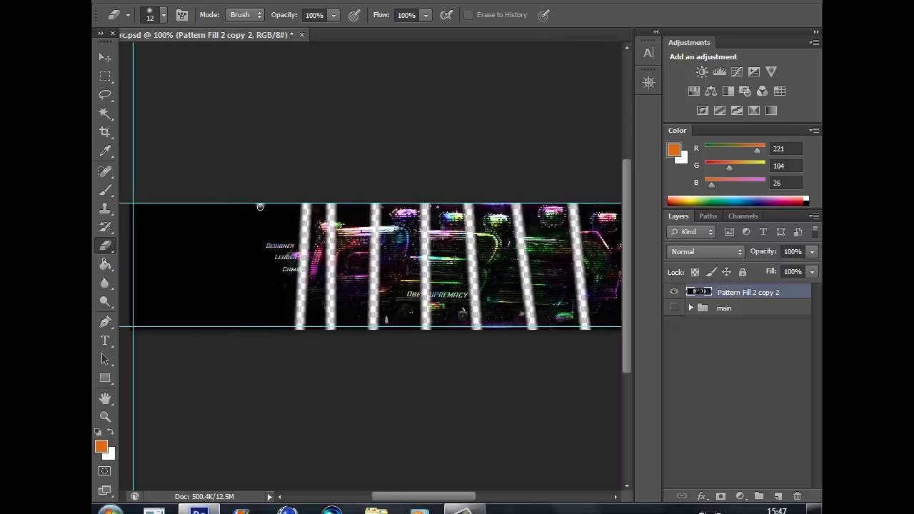
pyautogui.keyDown('shift'); pyautogui.click(257, 338); pyautogui.keyUp('shift')
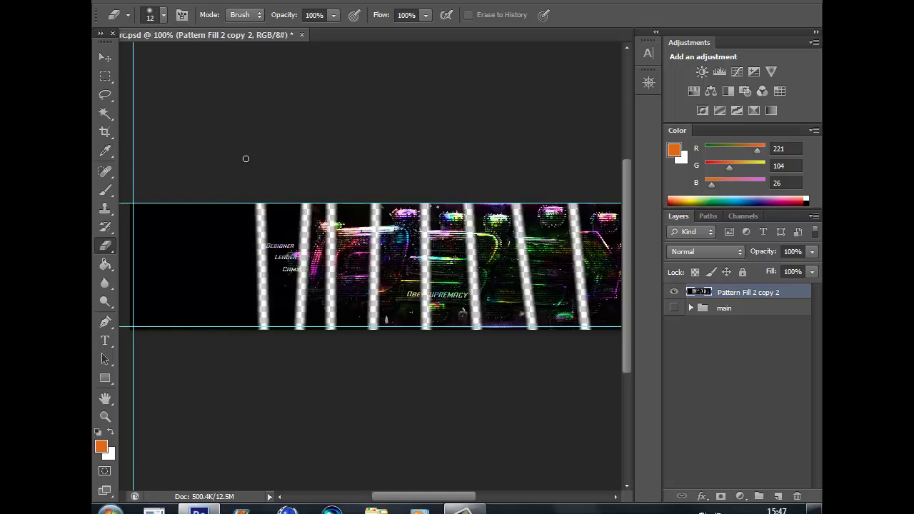
# Erase two more full-height stripes near the banner's left end, in the dark area beyond the Designer, Leader and Game text
pyautogui.click(219, 166)
pyautogui.keyDown('shift'); pyautogui.click(209, 335); pyautogui.keyUp('shift')
pyautogui.click(174, 326)
pyautogui.keyDown('shift'); pyautogui.click(178, 195); pyautogui.keyUp('shift')
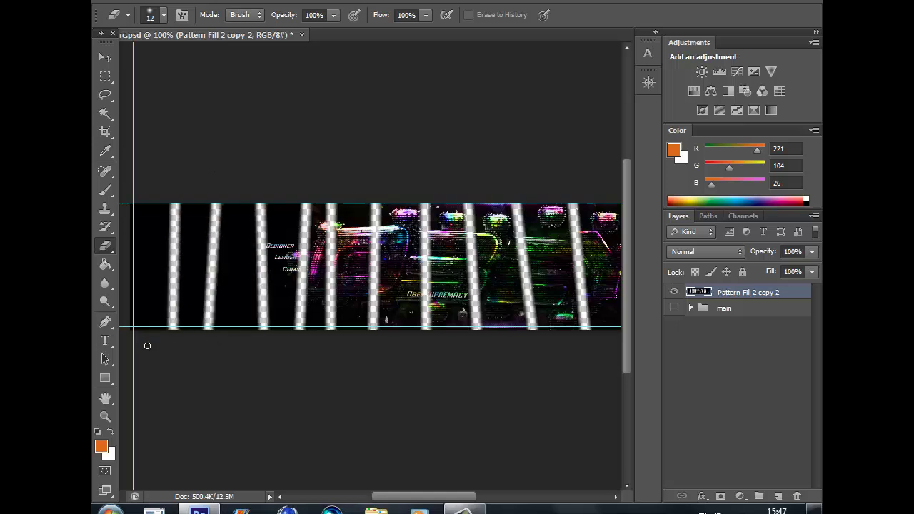
# Erase two full-width, nearly horizontal stripes across the banner, one through its middle and one near its lower edge
pyautogui.moveTo(452, 497); pyautogui.dragTo(508, 497)
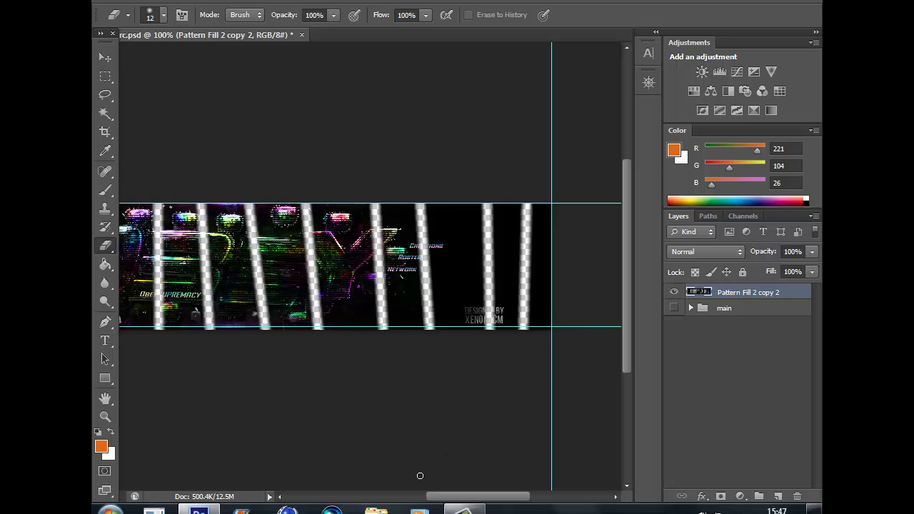
pyautogui.hotkey('ctrl', '-')
pyautogui.hotkey('ctrl', '-')
pyautogui.click(165, 285)
pyautogui.keyDown('shift'); pyautogui.click(536, 288); pyautogui.keyUp('shift')
pyautogui.keyDown('shift'); pyautogui.click(227, 262); pyautogui.keyUp('shift')
pyautogui.keyDown('shift'); pyautogui.click(182, 260); pyautogui.keyUp('shift')
pyautogui.hotkey('ctrl', '+')
pyautogui.hotkey('ctrl', '+')
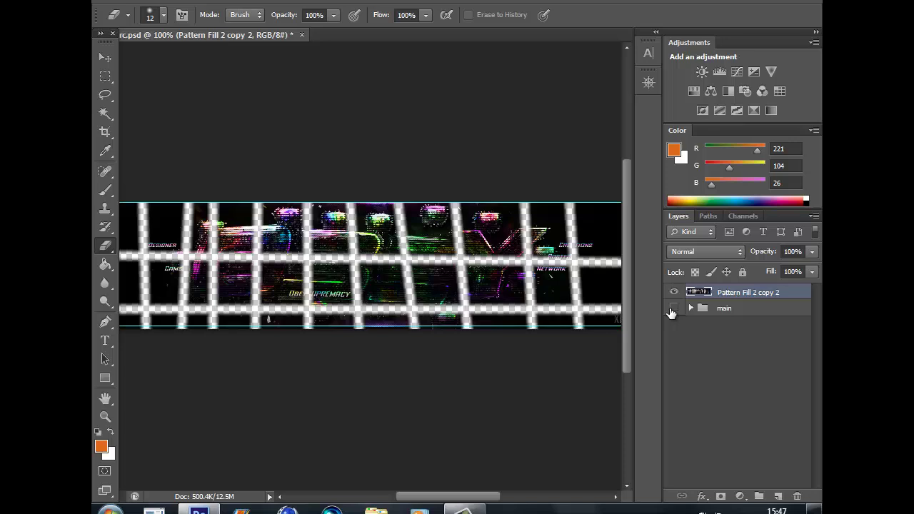
# Show the main group beneath the striped copy, check the banner without the copy, and keep both visible with the Move tool active
pyautogui.click(105, 57)
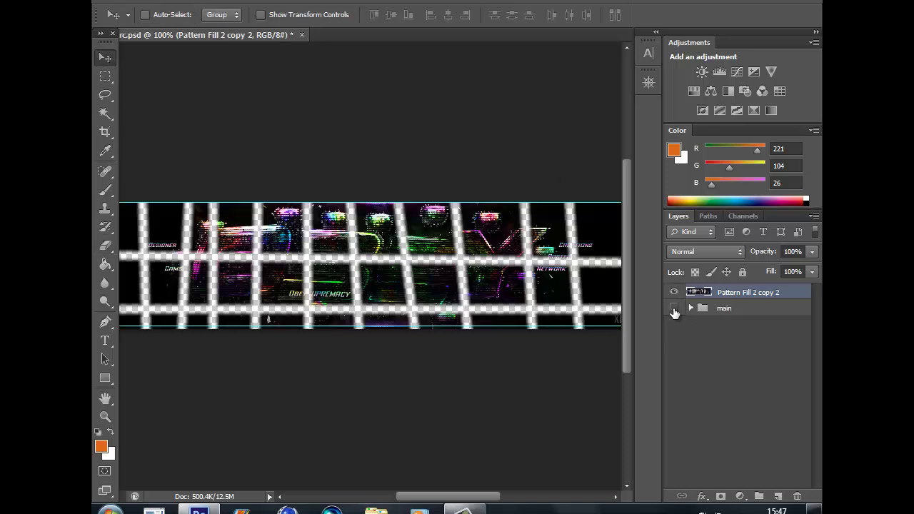
pyautogui.click(674, 308)
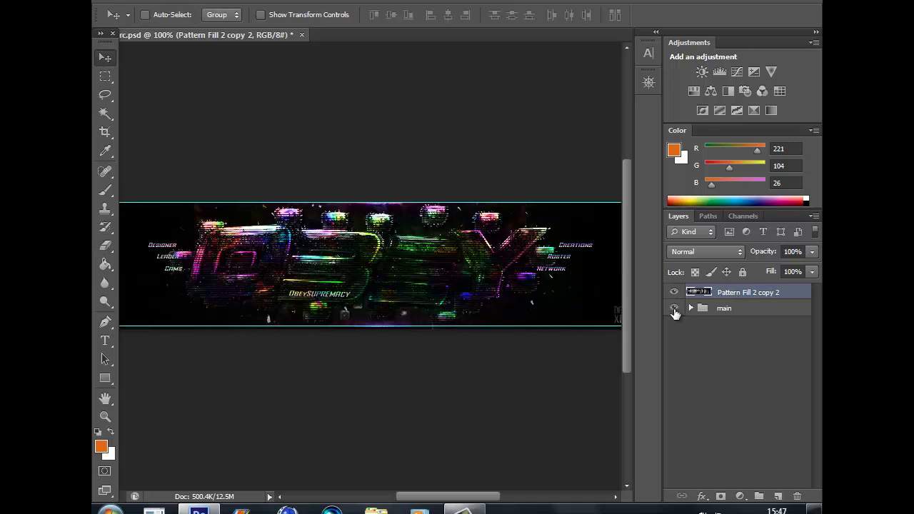
pyautogui.click(674, 293)
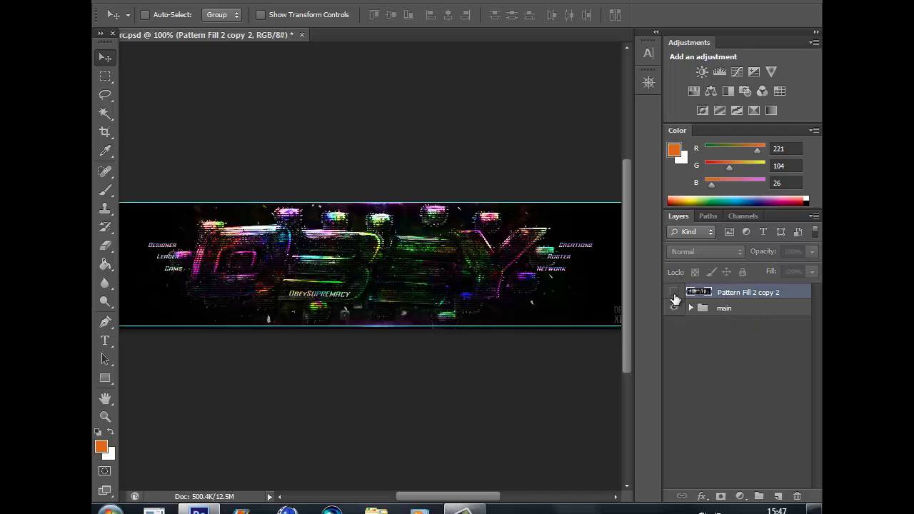
pyautogui.click(674, 293)
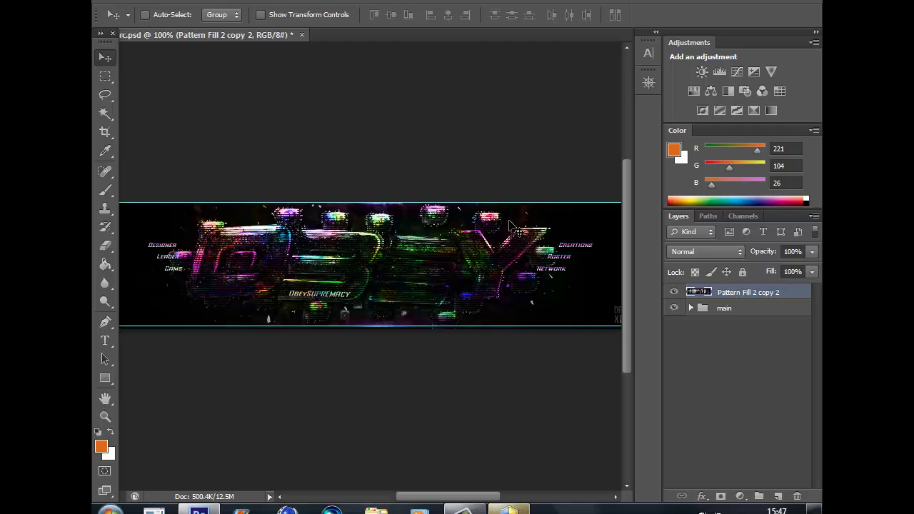
# Nudge the Pattern Fill 2 copy 2 layer 3 px to the right and 1 px down to offset its pieces
pyautogui.press('Right')
pyautogui.press('Right')
pyautogui.press('Right')
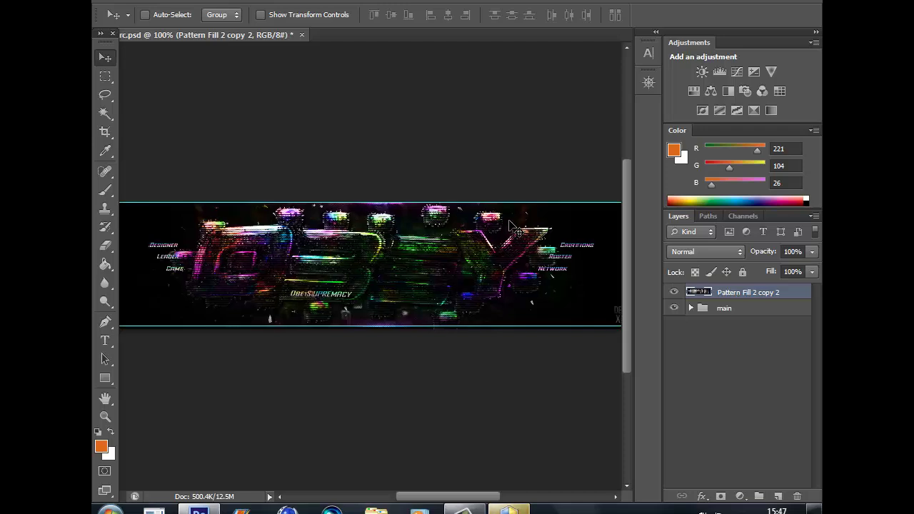
pyautogui.press('Down')
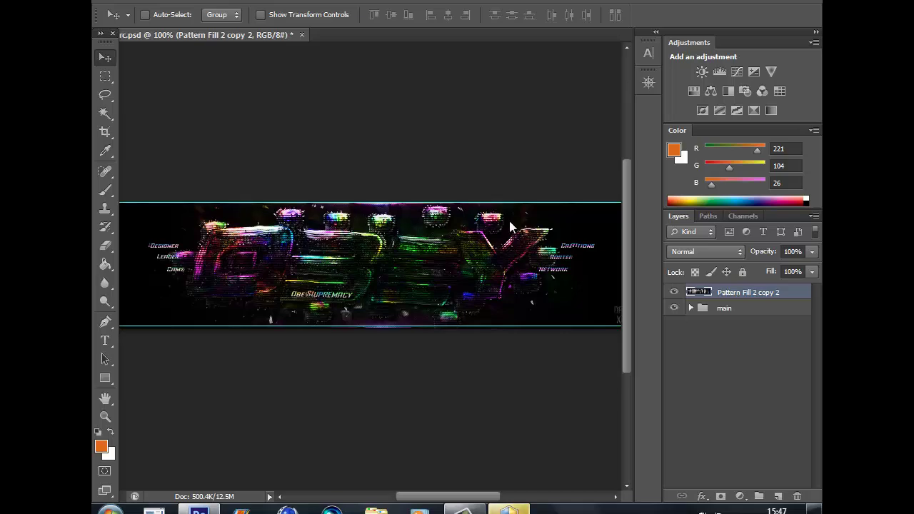
# Compare the banner with and without the offset Pattern Fill 2 copy 2 layer, both at 200% and at 100%
pyautogui.hotkey('ctrl', '+')
pyautogui.hotkey('ctrl', '+')
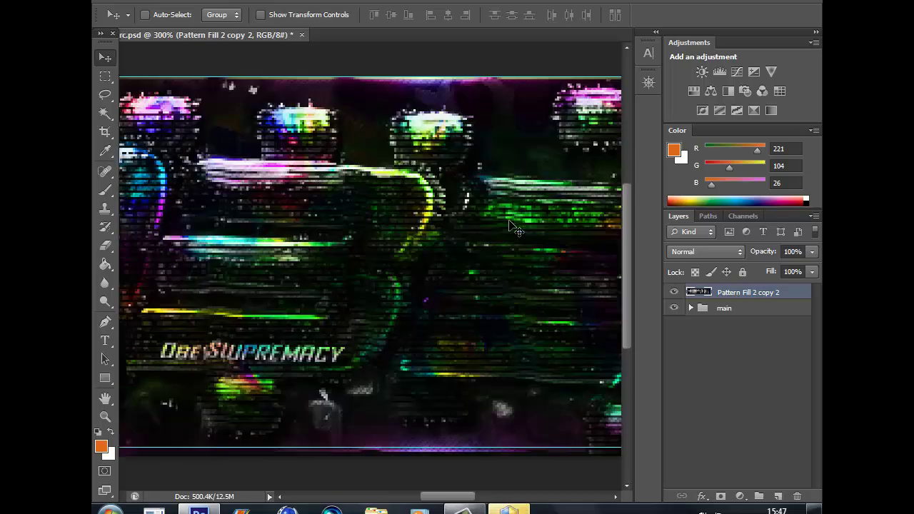
pyautogui.hotkey('ctrl', '-')
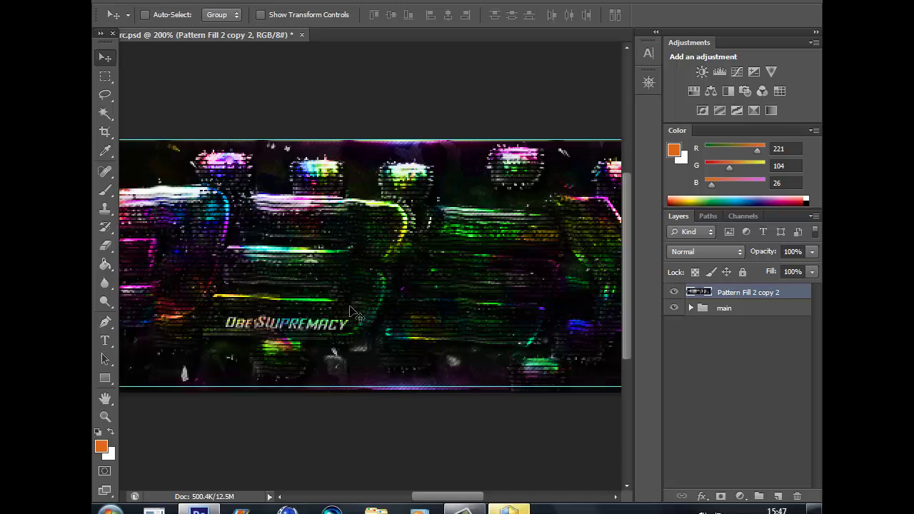
pyautogui.moveTo(436, 504); pyautogui.dragTo(407, 503)
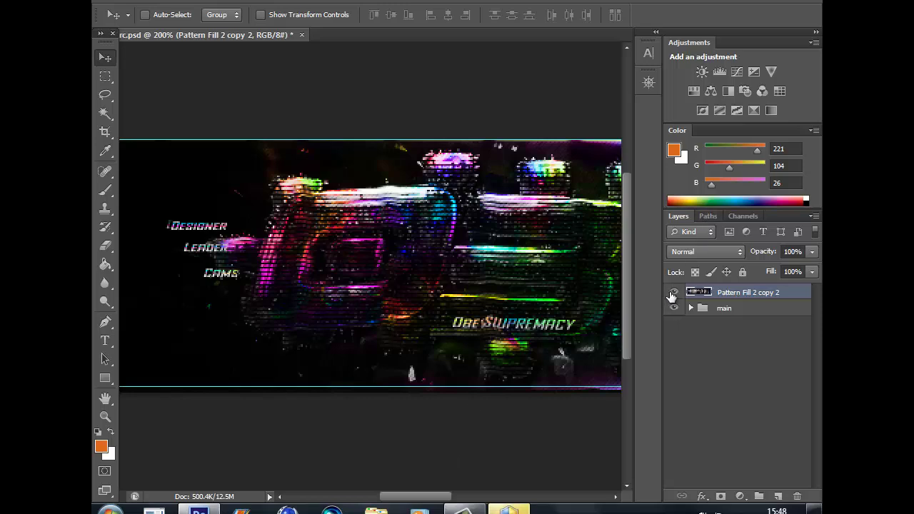
pyautogui.click(673, 293)
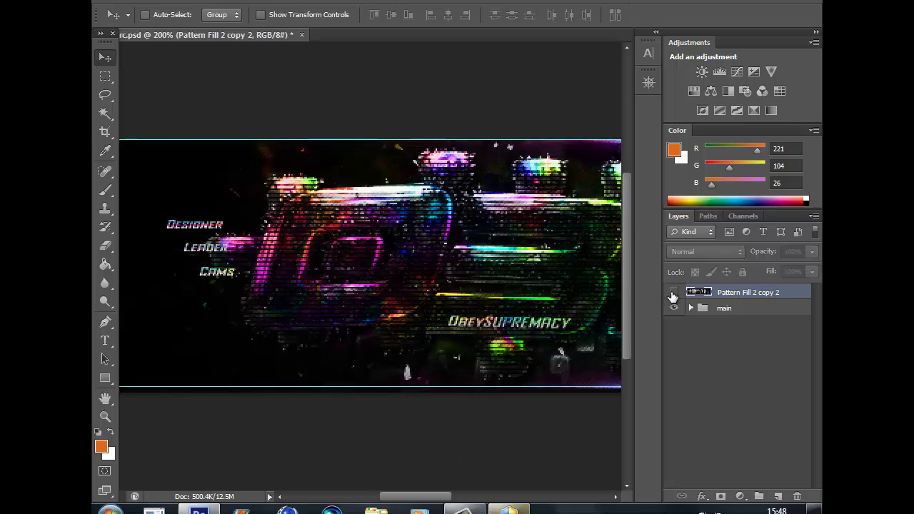
pyautogui.click(673, 293)
pyautogui.click(672, 293)
pyautogui.hotkey('ctrl', '-')
pyautogui.hotkey('ctrl', '+')
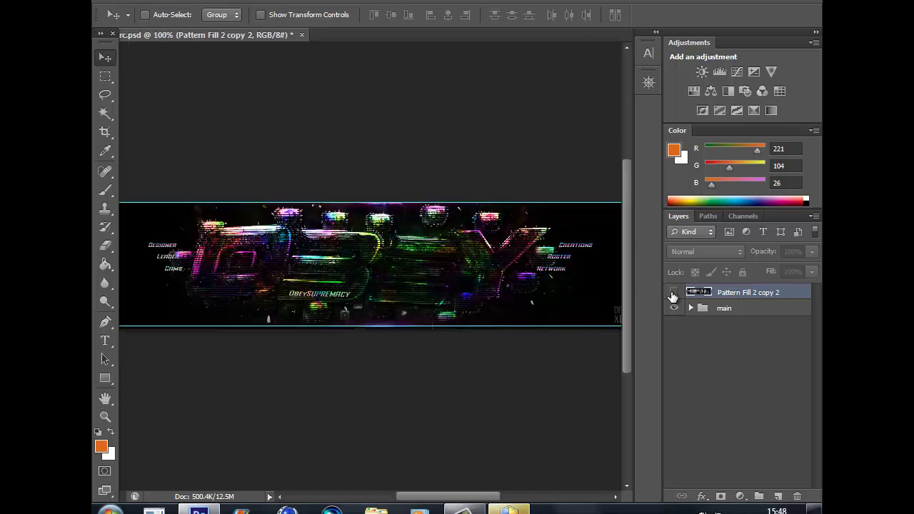
pyautogui.click(673, 292)
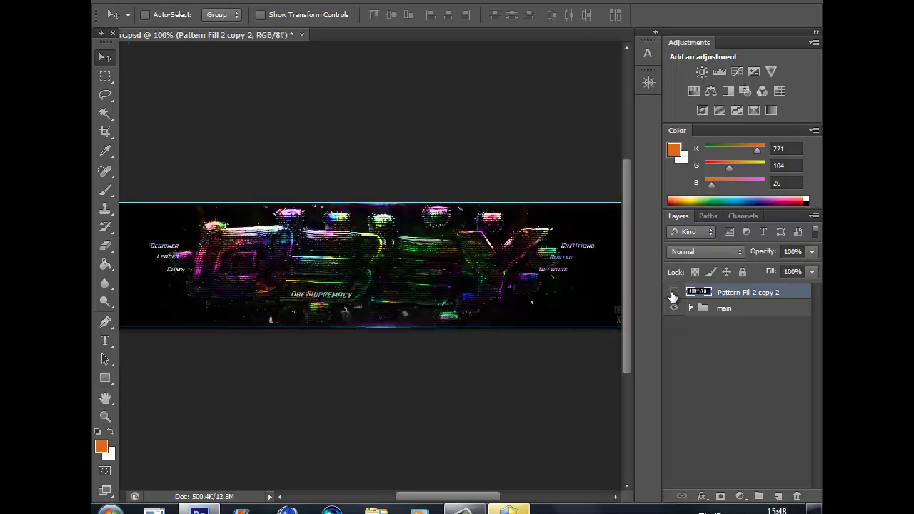
pyautogui.click(672, 292)
pyautogui.click(672, 293)
# Erase three long diagonal stripes through the Pattern Fill 2 copy 2 layer with the 12 px Eraser, then return to the Move tool
pyautogui.click(105, 245)
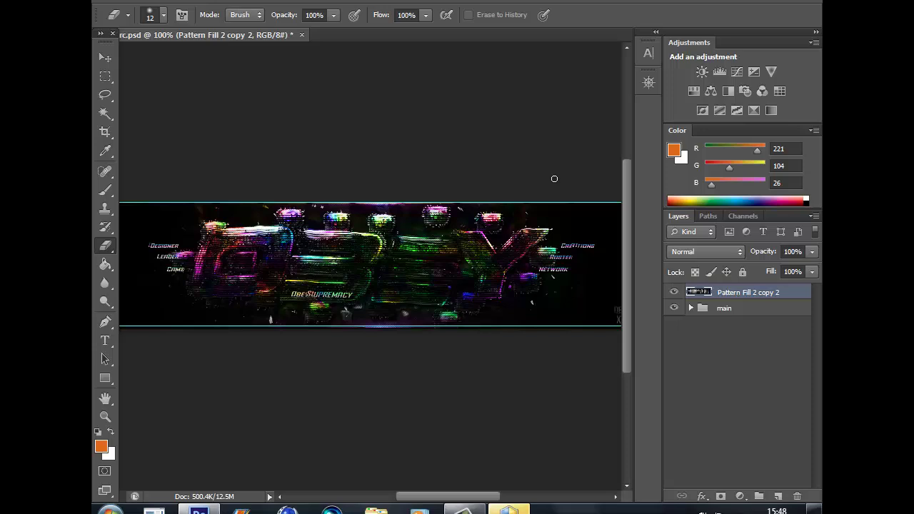
pyautogui.moveTo(581, 190); pyautogui.dragTo(435, 346)
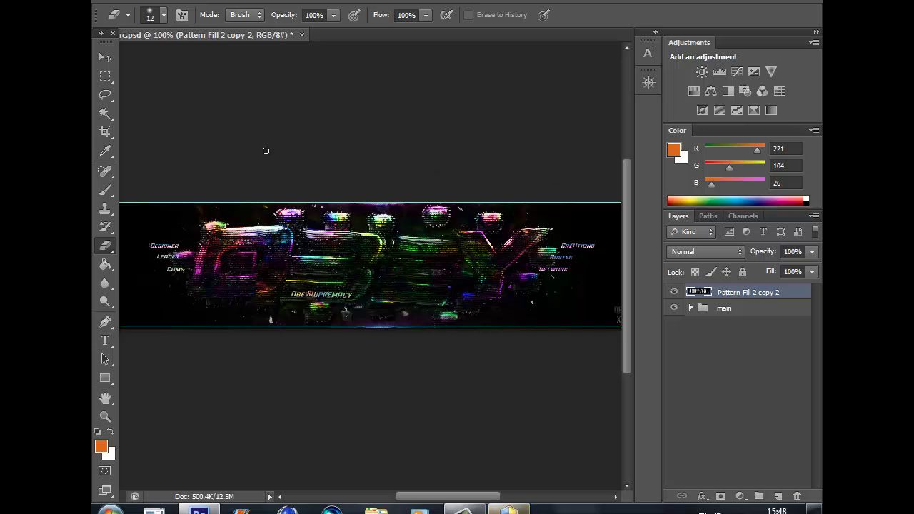
pyautogui.moveTo(422, 205); pyautogui.dragTo(161, 337)
pyautogui.moveTo(227, 145); pyautogui.dragTo(264, 362)
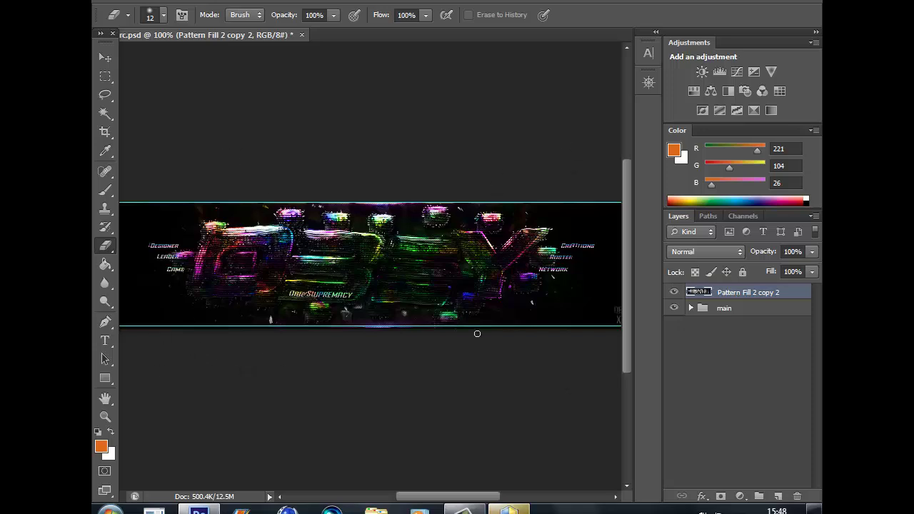
pyautogui.click(105, 58)
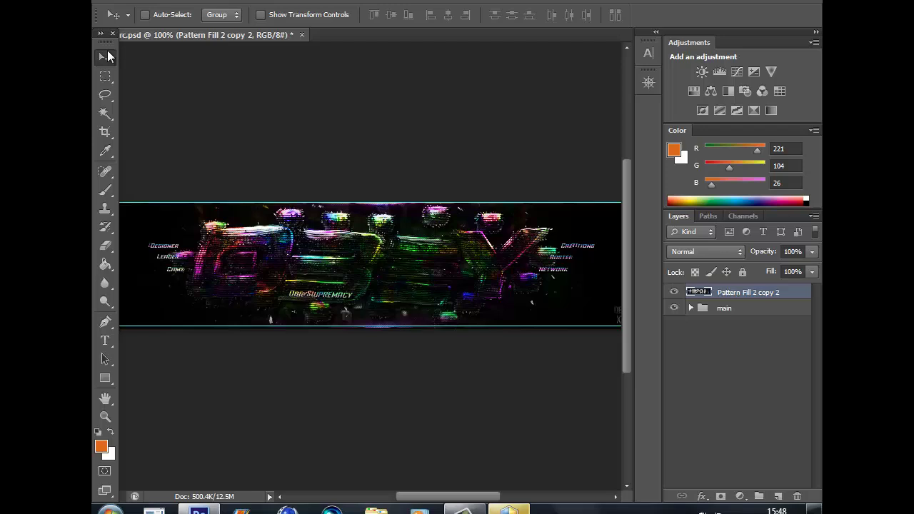